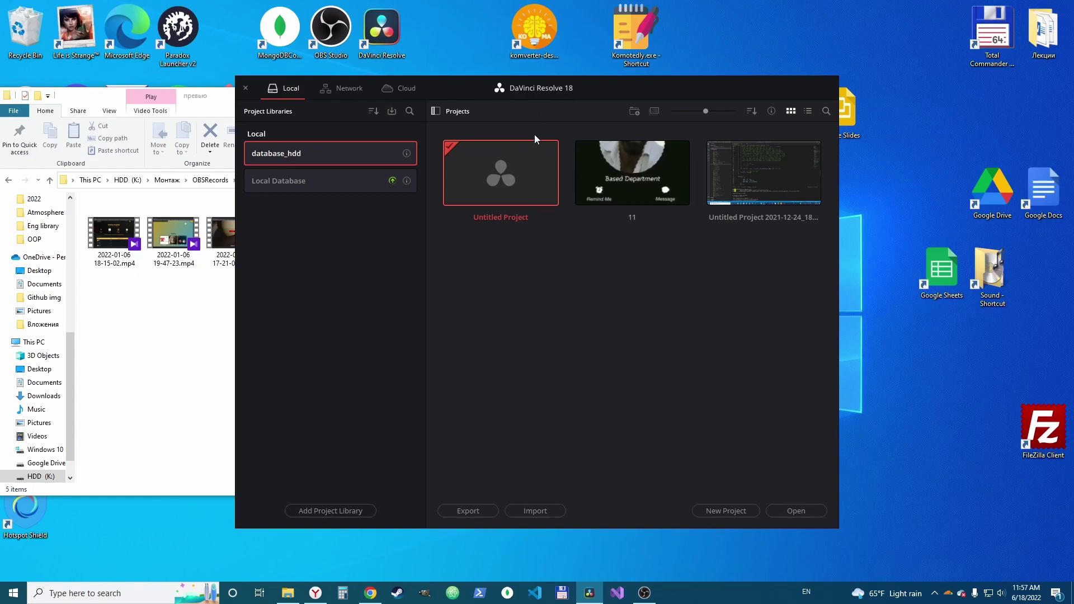
# Open the Untitled Project from the Project Manager's local project library
pyautogui.hotkey('alt', 'Tab')
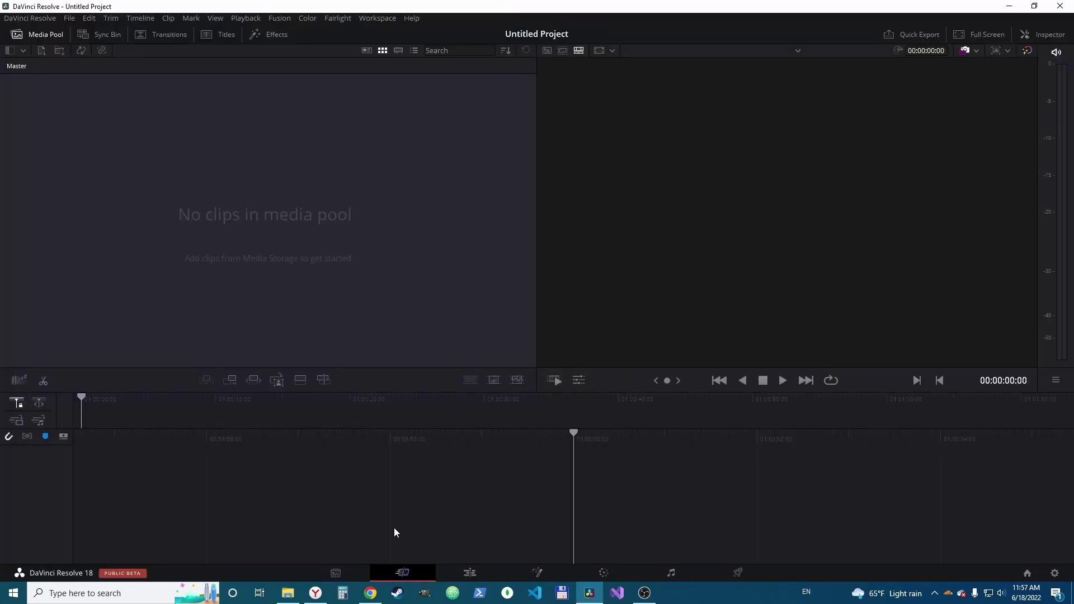
pyautogui.click(470, 573)
pyautogui.click(288, 593)
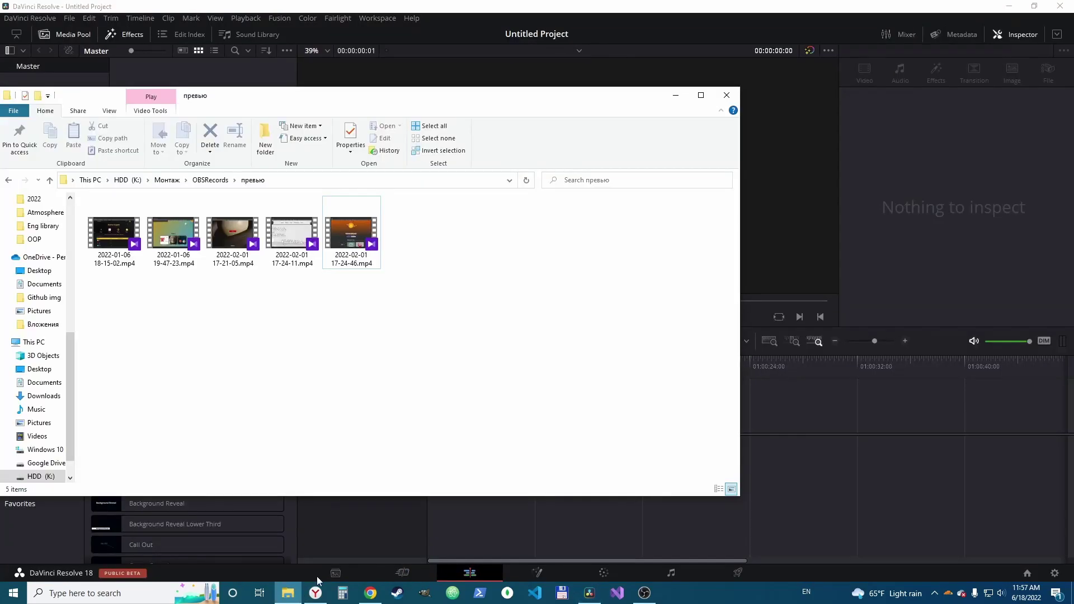
pyautogui.moveTo(351, 232); pyautogui.dragTo(420, 455)
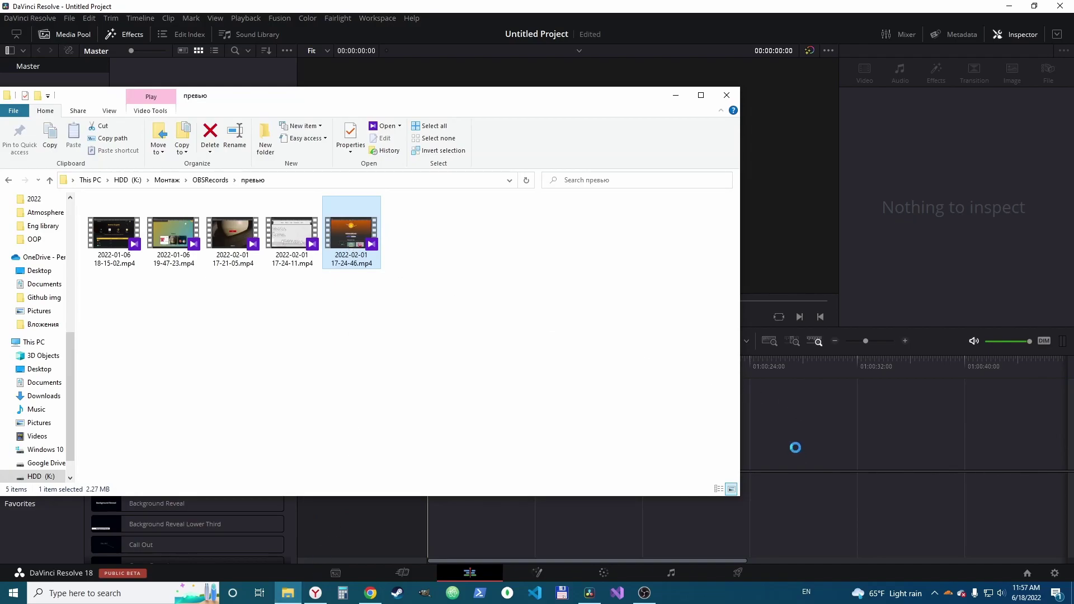
pyautogui.click(675, 96)
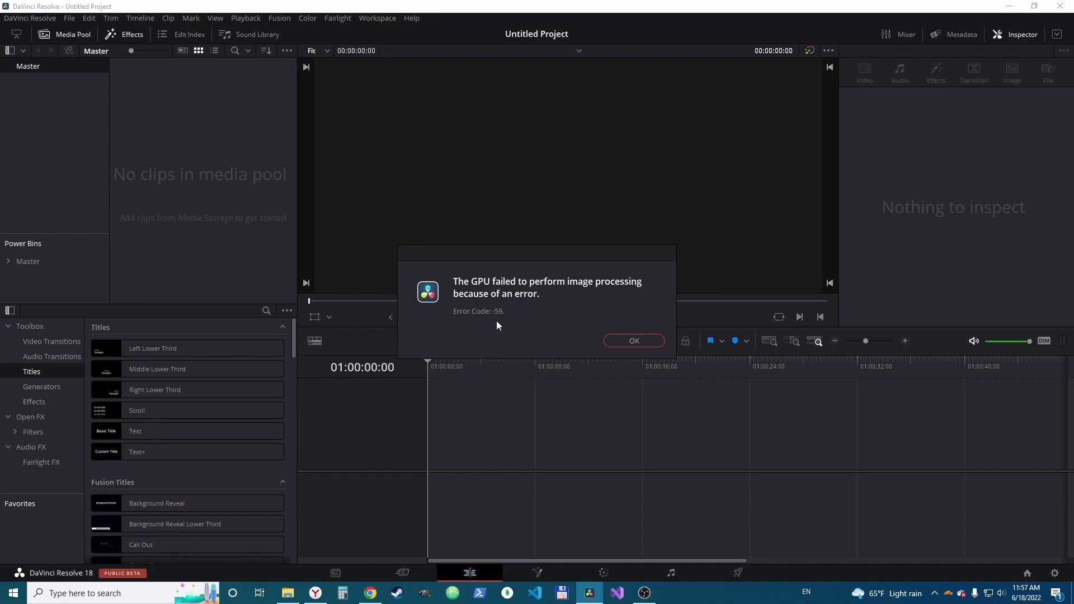
pyautogui.click(632, 342)
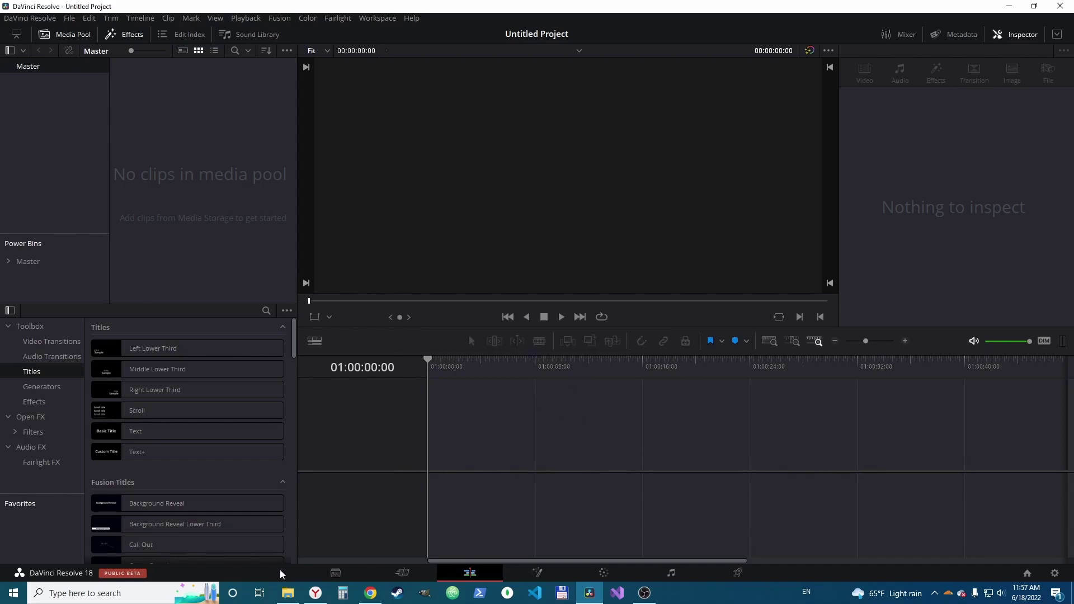
# Drop the recording onto the timeline again and change the timeline frame rate to match it
pyautogui.click(288, 593)
pyautogui.moveTo(352, 235); pyautogui.dragTo(777, 441)
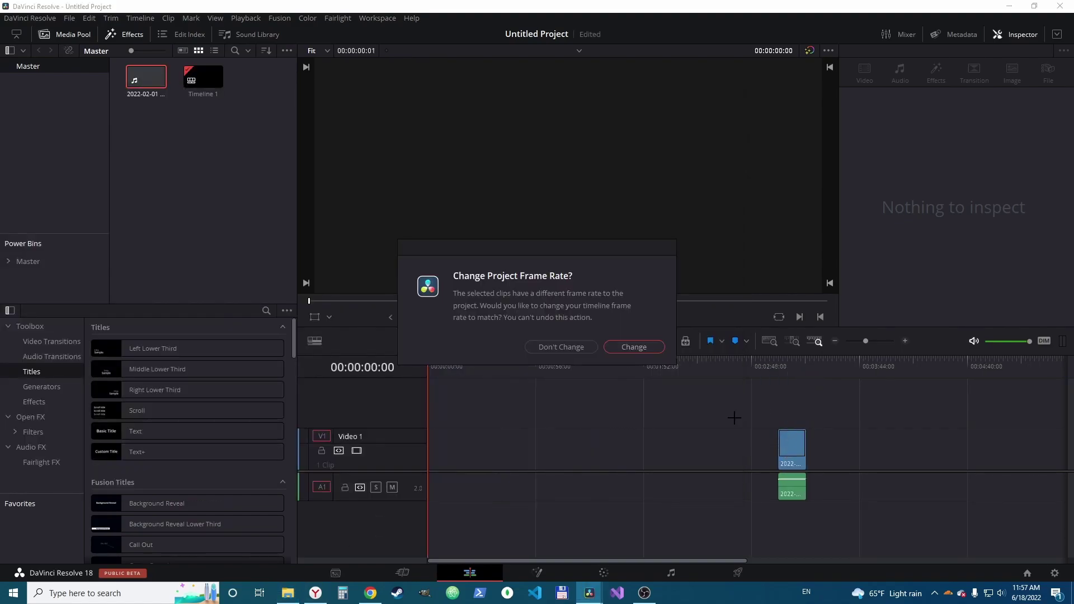
pyautogui.click(634, 347)
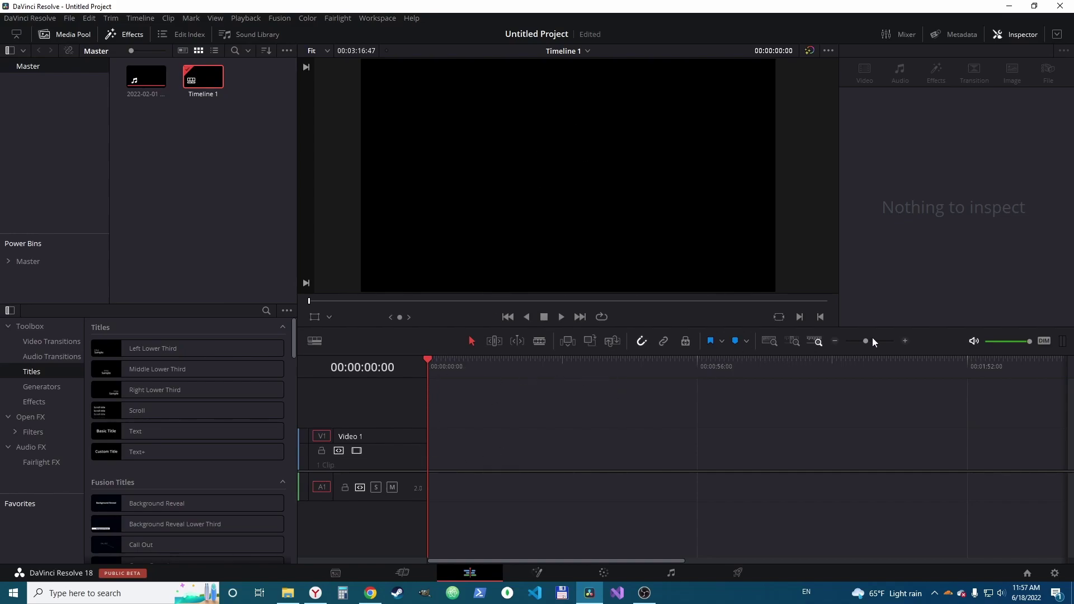
# Zoom out, move the linked video and audio clips to 00:00:00:00, and play from the start
pyautogui.click(835, 340)
pyautogui.moveTo(930, 388); pyautogui.dragTo(838, 553)
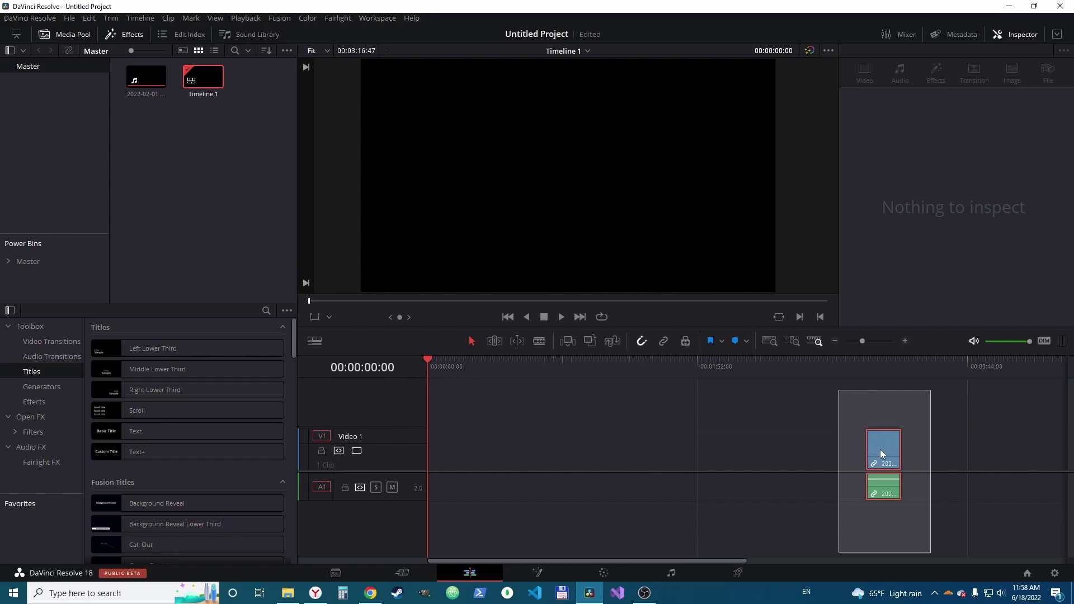
pyautogui.moveTo(880, 448); pyautogui.dragTo(391, 437)
pyautogui.moveTo(437, 364); pyautogui.dragTo(444, 358)
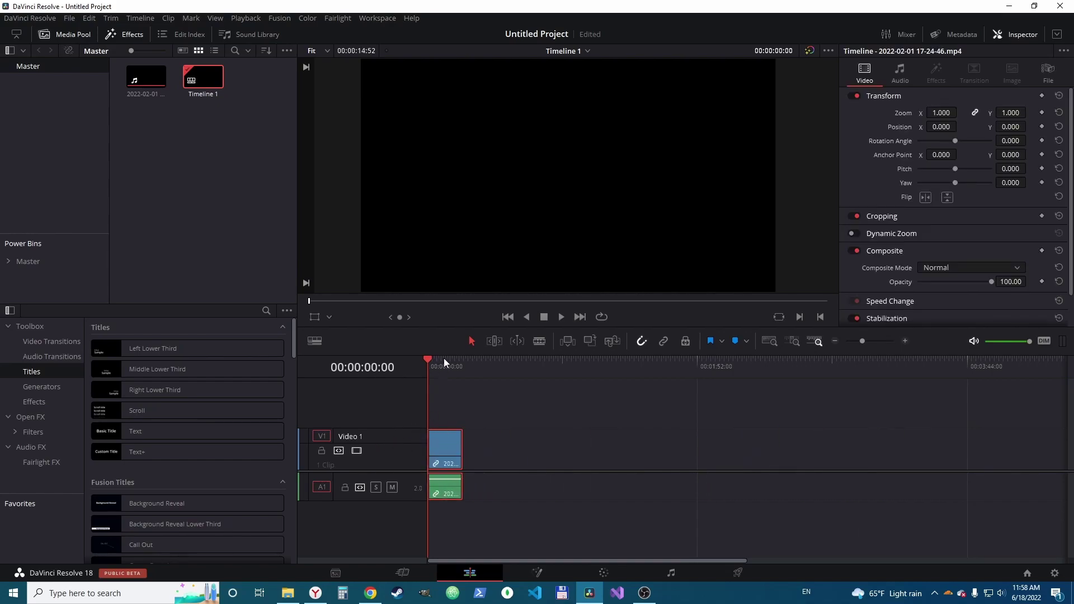
pyautogui.click(432, 357)
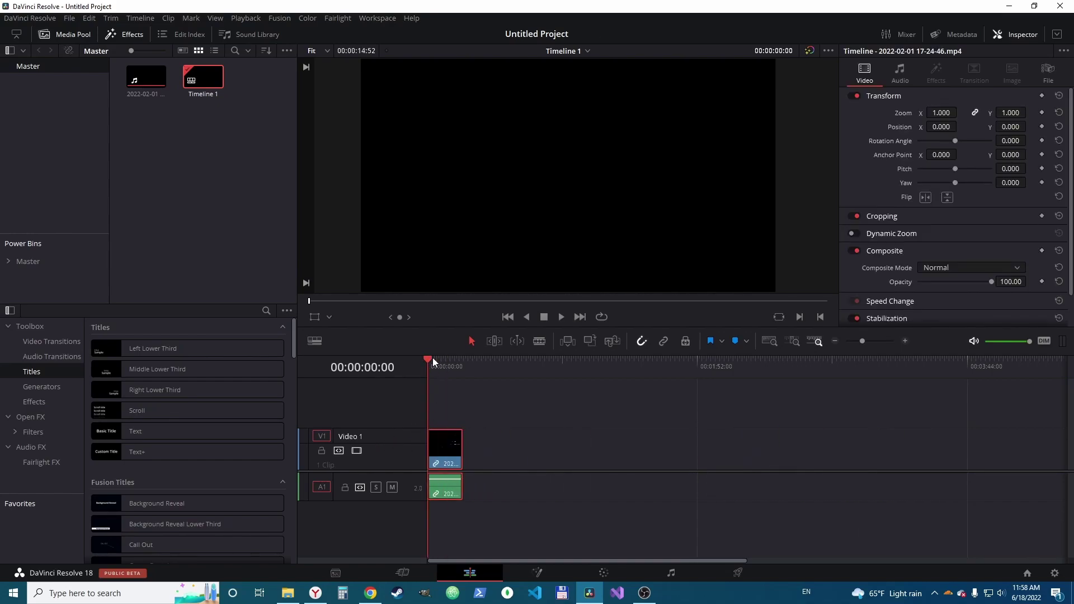
pyautogui.click(561, 317)
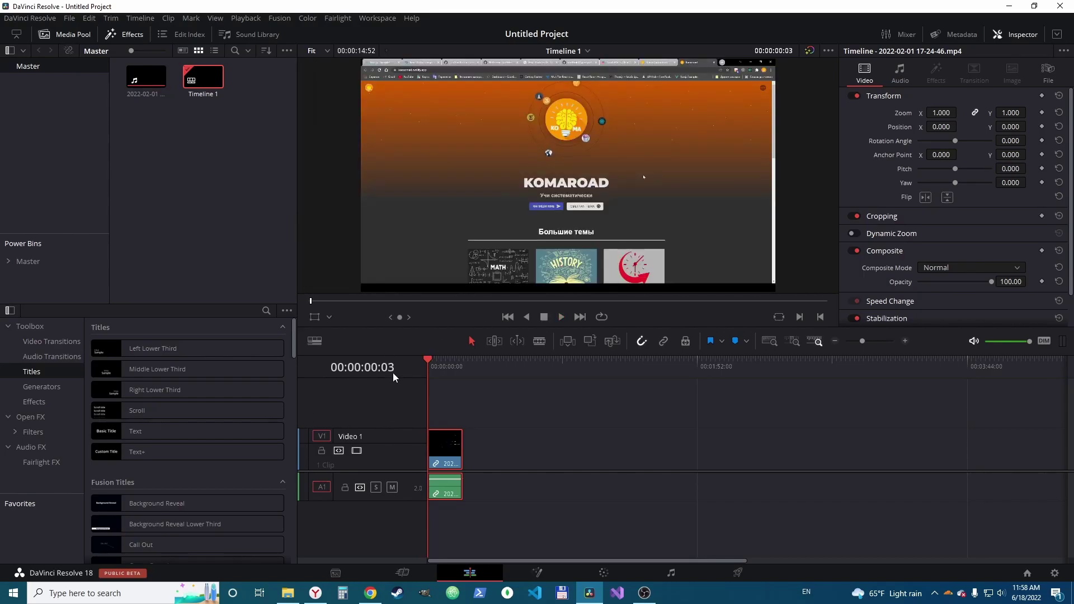
# Open DaVinci Resolve > Preferences and show the Memory and GPU page
pyautogui.click(29, 18)
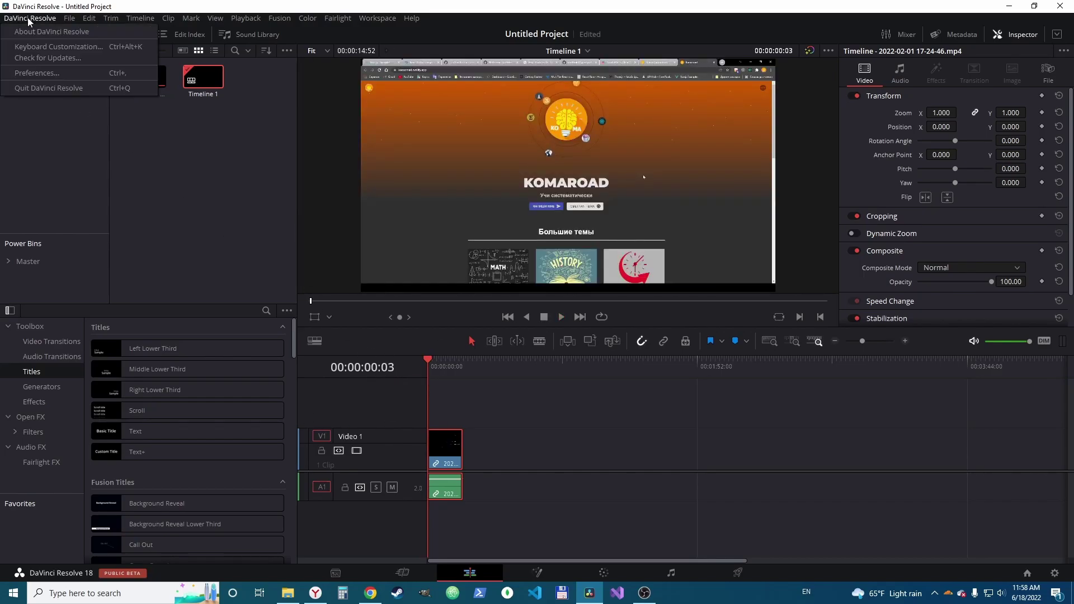
pyautogui.click(68, 69)
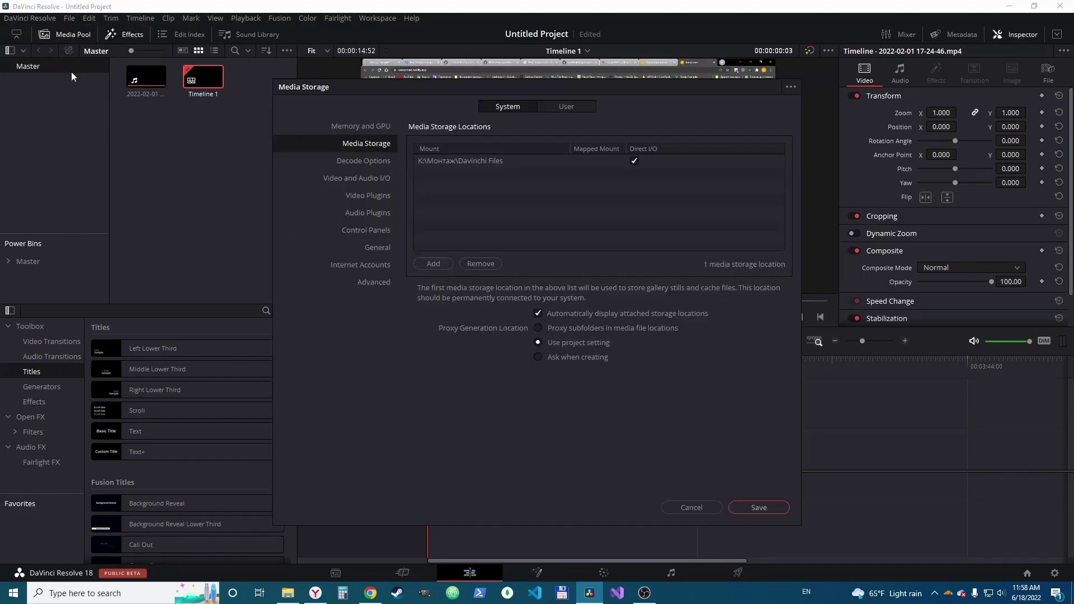
pyautogui.click(374, 126)
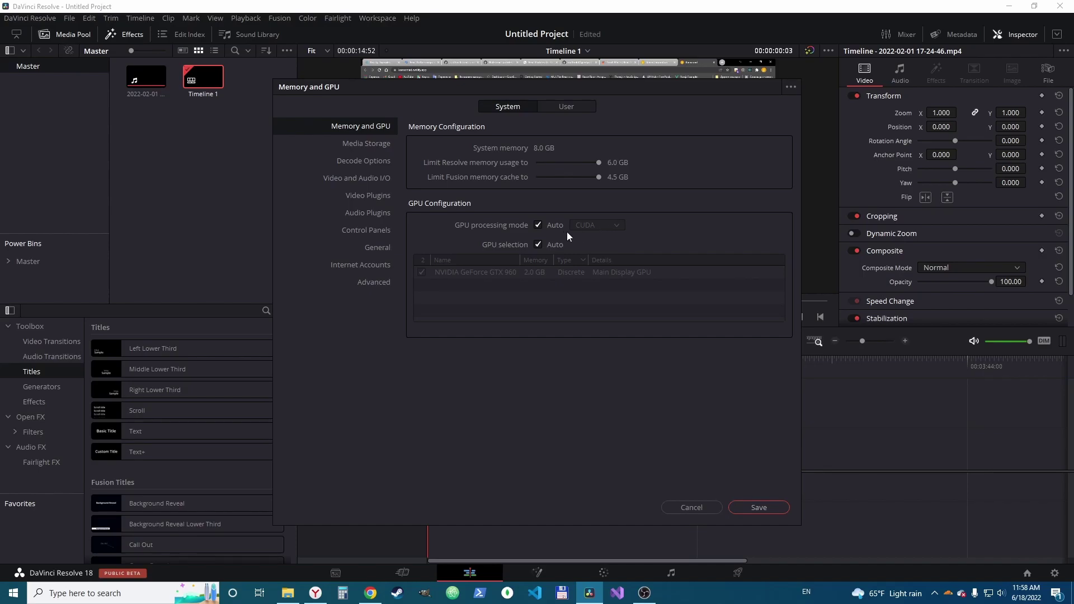
# On the Advanced page, paste 'Local.GPU.Mode = CUDA' into the Advanced Settings box
pyautogui.click(374, 283)
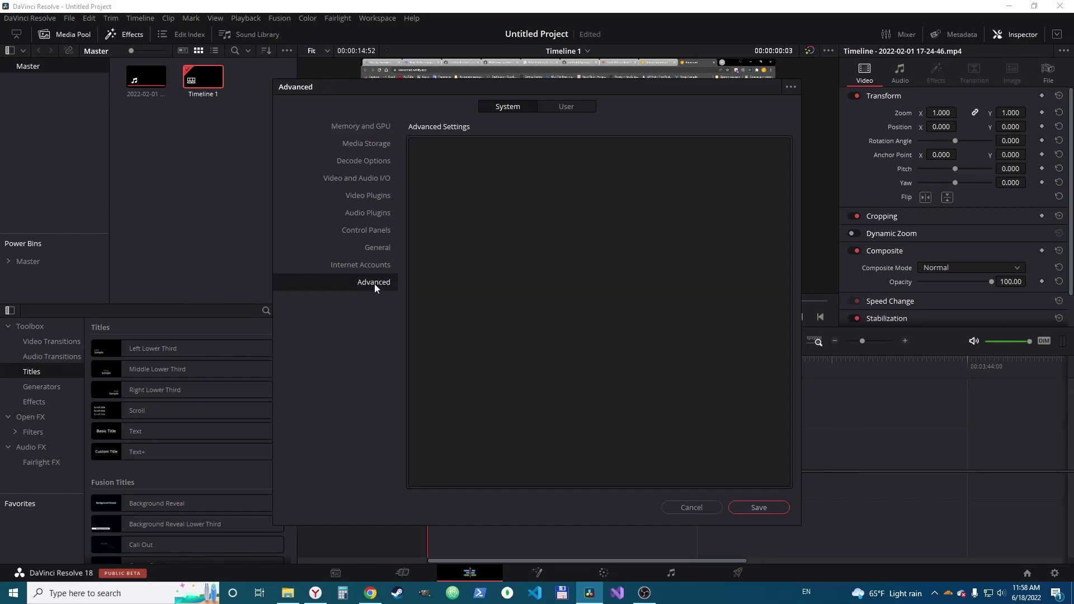
pyautogui.click(478, 162)
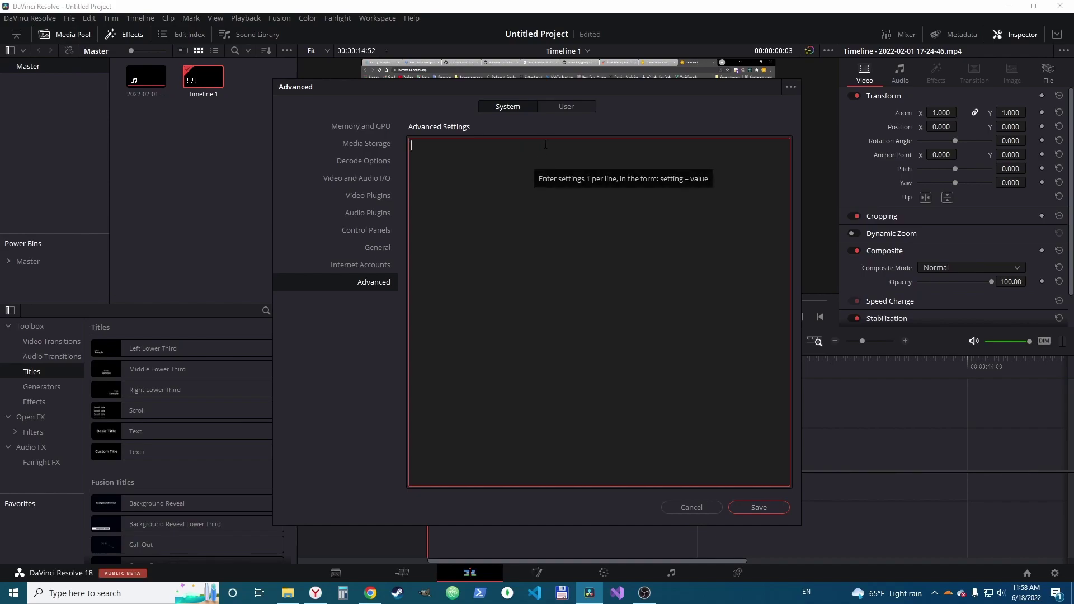
pyautogui.write('Local.GPU.Mode = CUDA')
pyautogui.moveTo(466, 147); pyautogui.dragTo(388, 148)
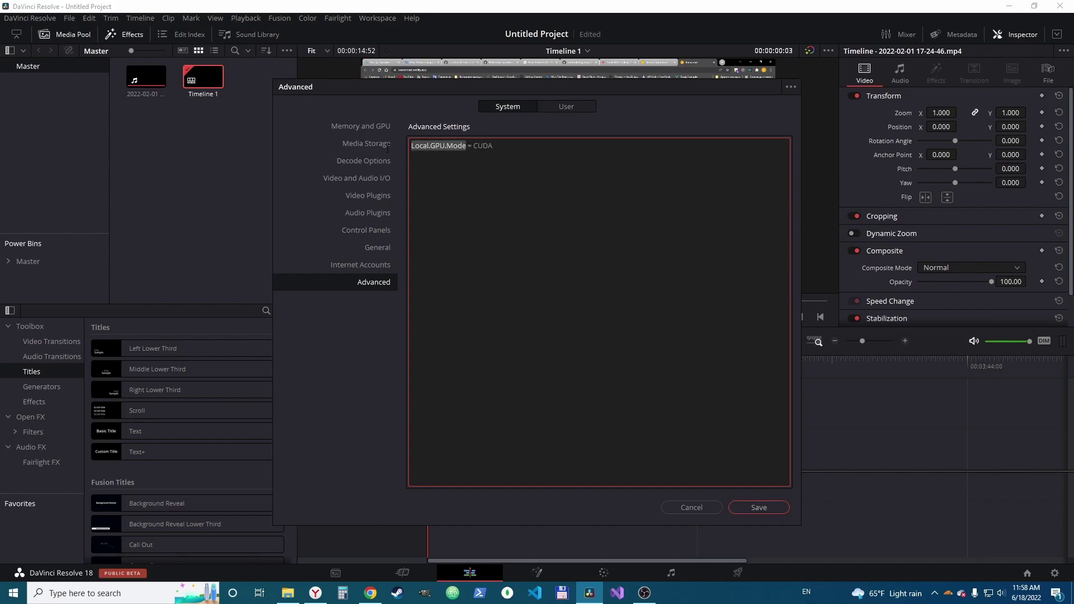
pyautogui.click(482, 150)
pyautogui.moveTo(493, 147); pyautogui.dragTo(410, 147)
pyautogui.click(472, 148)
pyautogui.hotkey('ctrl', 'a')
pyautogui.click(495, 146)
pyautogui.click(427, 149)
# Retype the setting's value as CUDA, removing the autocompleted extra letters, and check the line
pyautogui.moveTo(493, 147); pyautogui.dragTo(473, 146)
pyautogui.write('Ope')
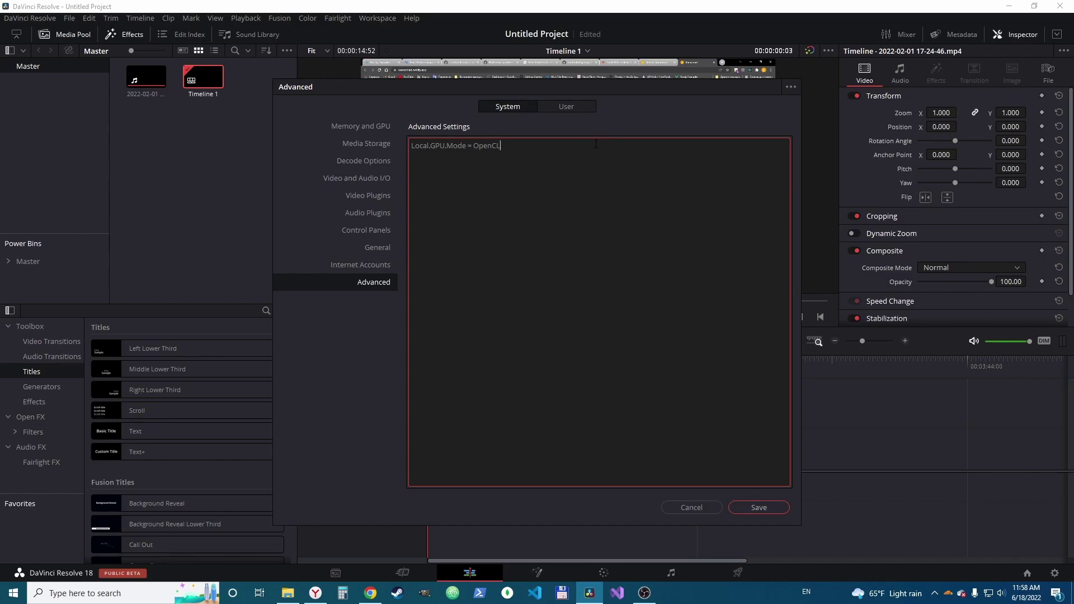
pyautogui.moveTo(506, 145); pyautogui.dragTo(477, 146)
pyautogui.press('BackSpace')
pyautogui.write('CUDA')
pyautogui.moveTo(493, 146); pyautogui.dragTo(411, 146)
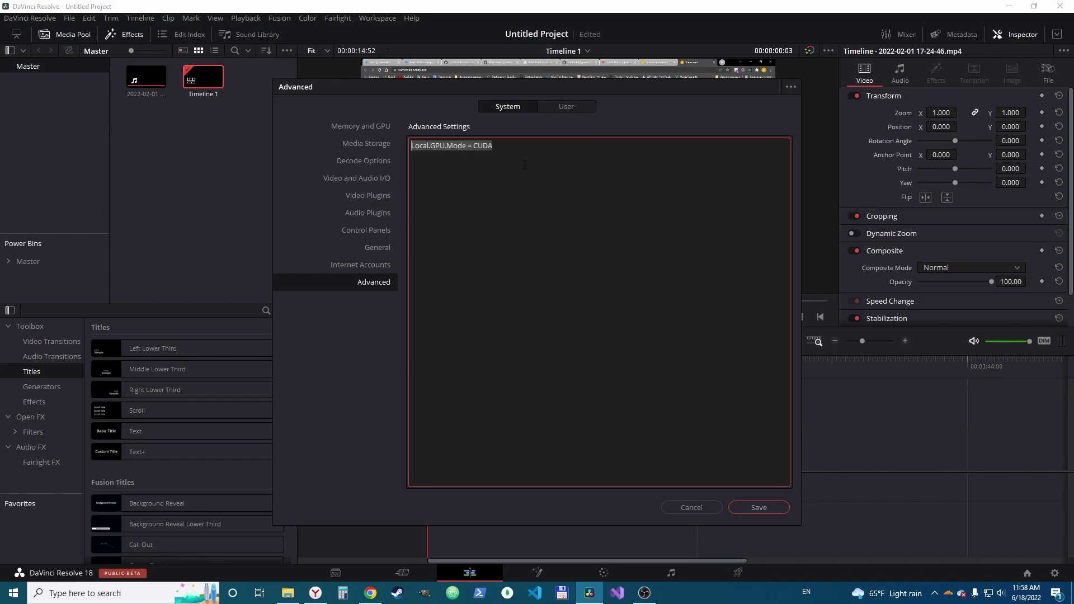
pyautogui.click(466, 207)
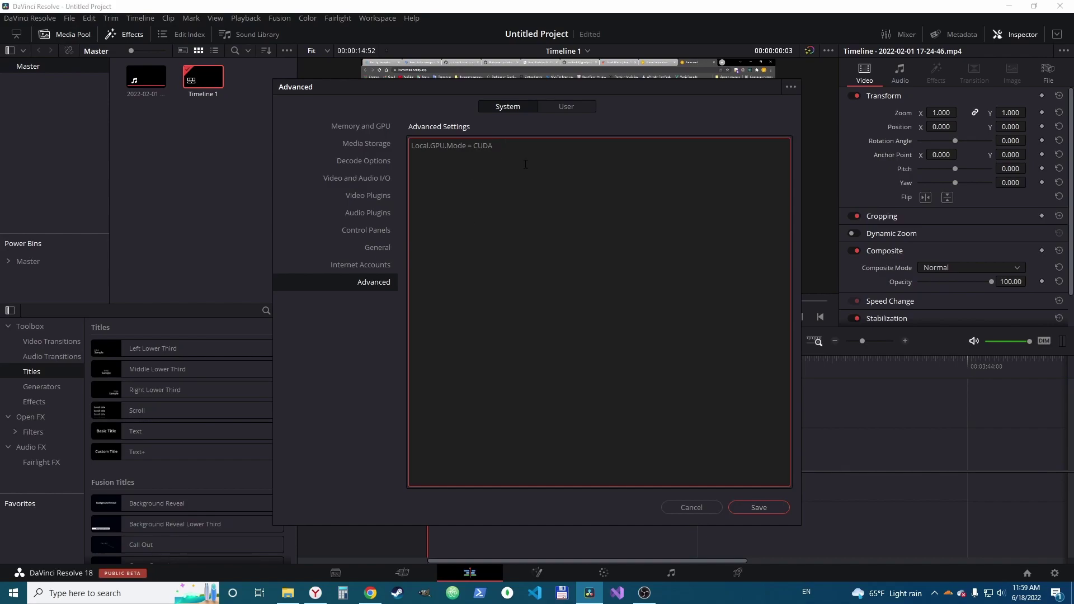
pyautogui.moveTo(490, 150); pyautogui.dragTo(379, 145)
pyautogui.moveTo(493, 145); pyautogui.dragTo(473, 146)
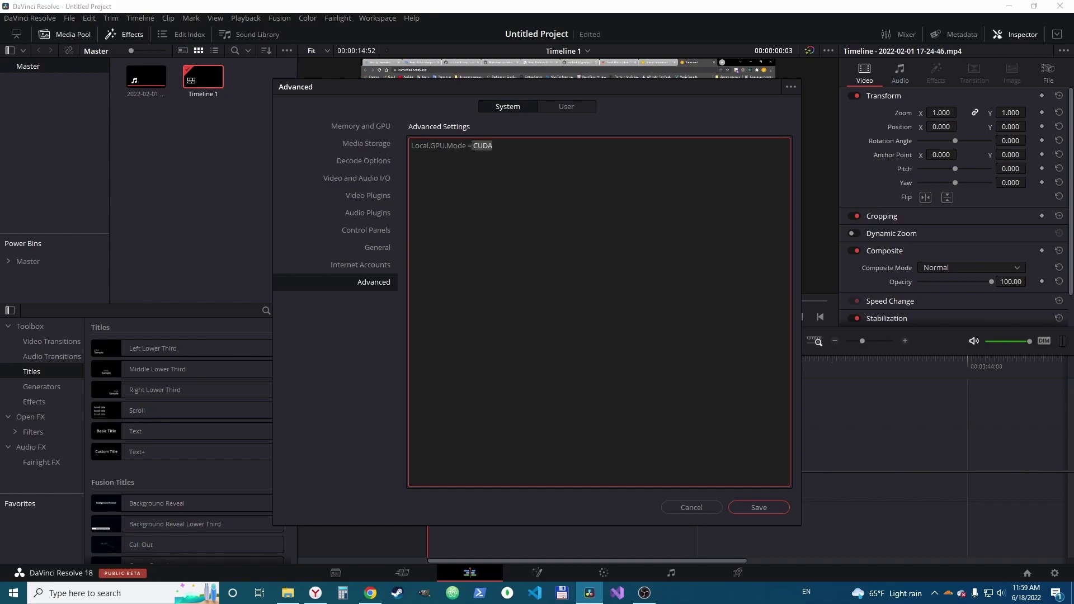
pyautogui.click(508, 148)
# Confirm the Local.GPU.Mode = CUDA line under Advanced Settings and save the preferences
pyautogui.click(367, 128)
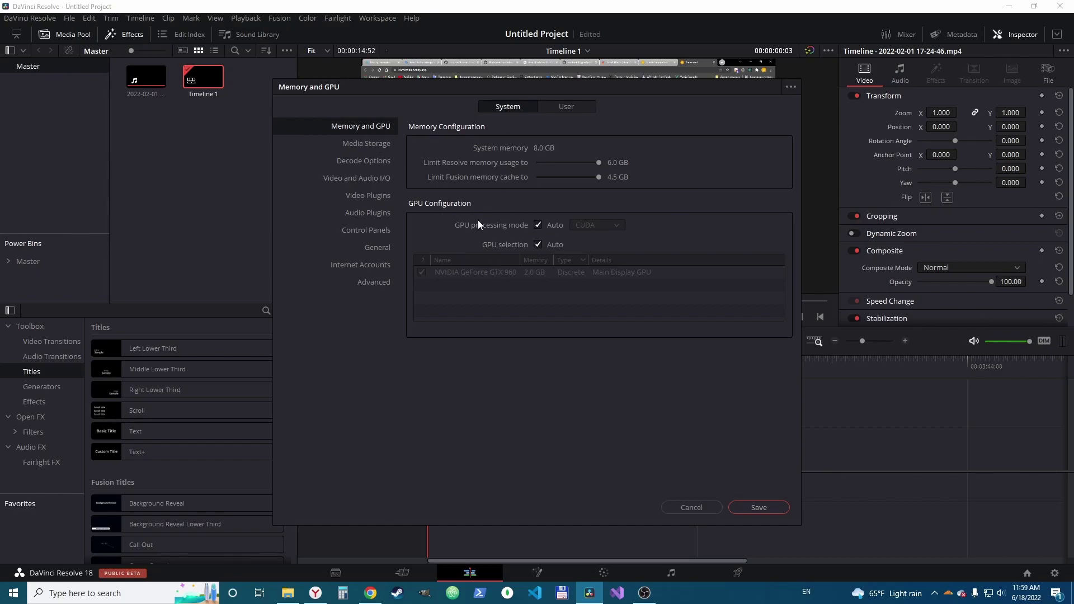
pyautogui.click(376, 283)
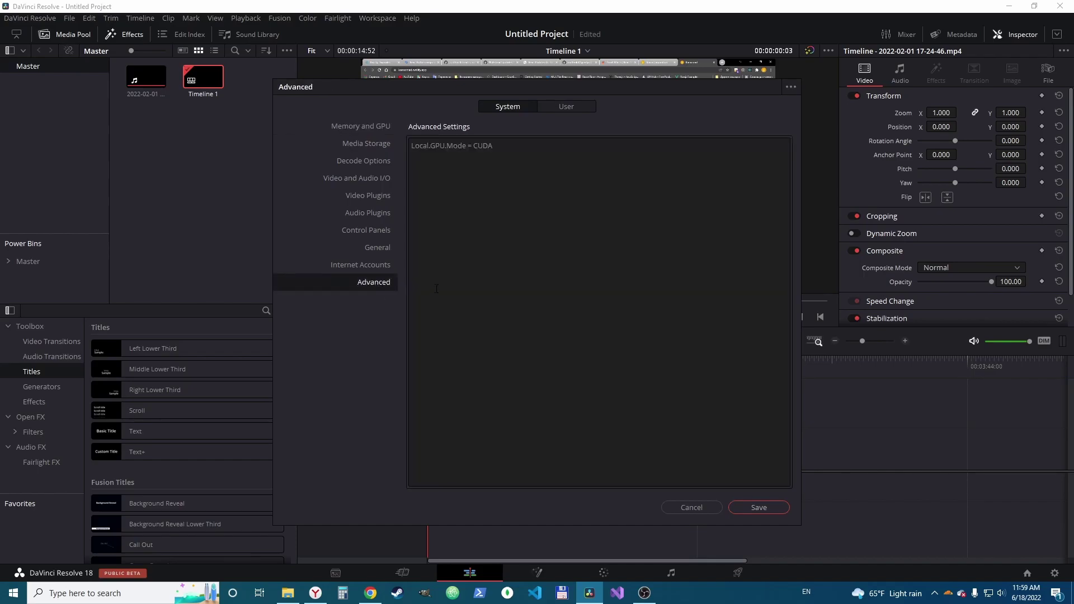
pyautogui.click(494, 146)
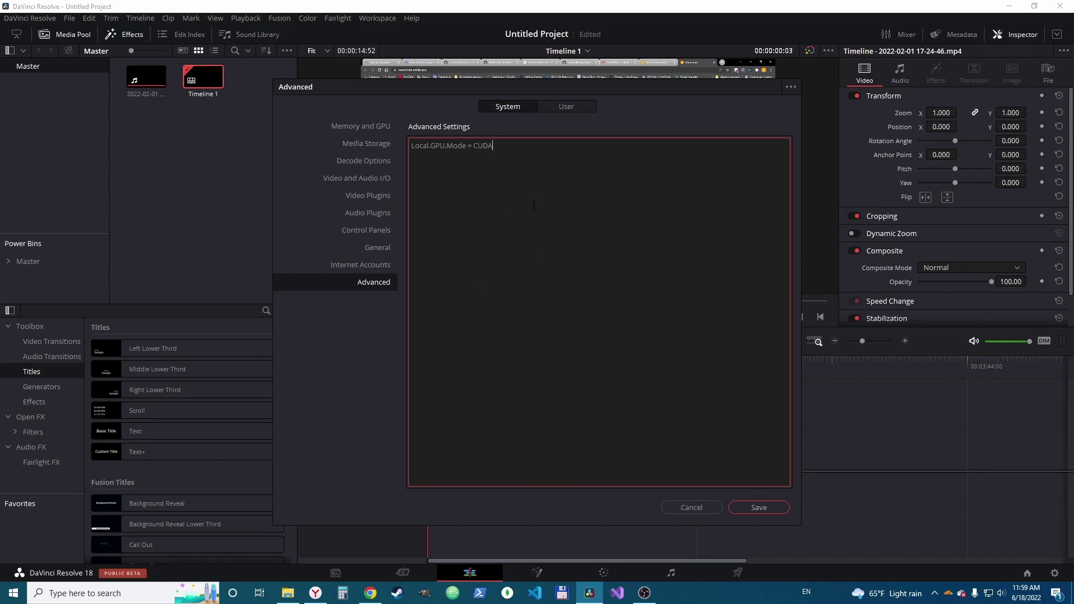
pyautogui.click(374, 129)
pyautogui.click(386, 282)
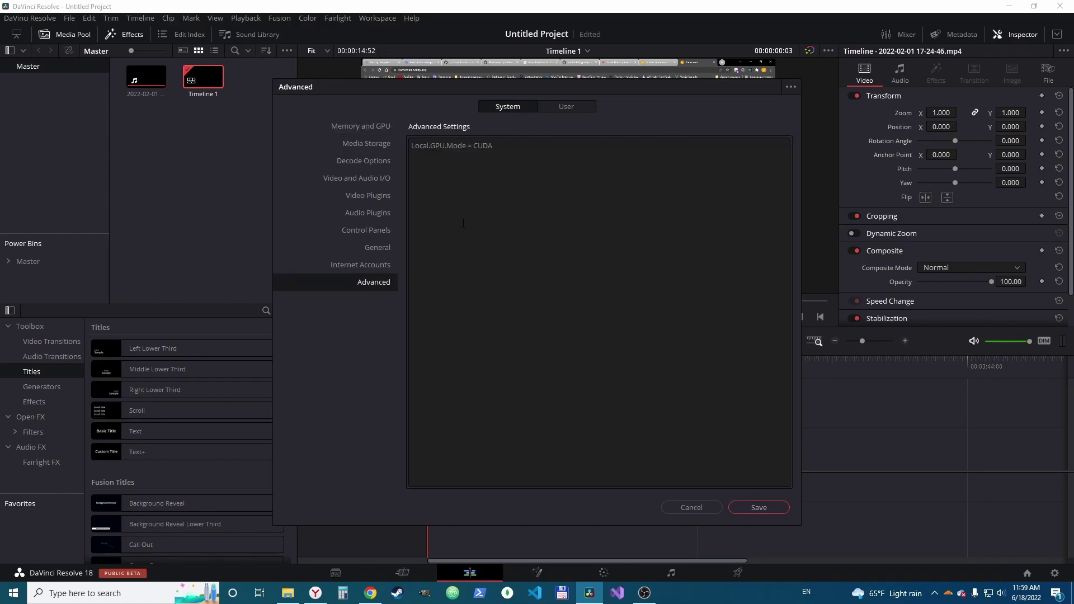
pyautogui.moveTo(507, 145); pyautogui.dragTo(384, 147)
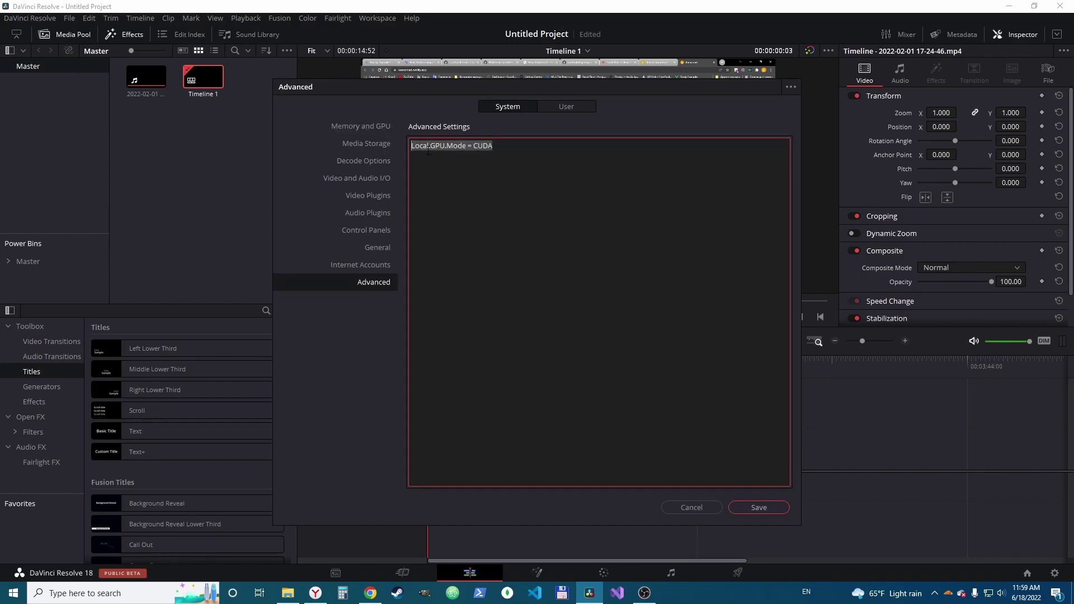
pyautogui.click(454, 148)
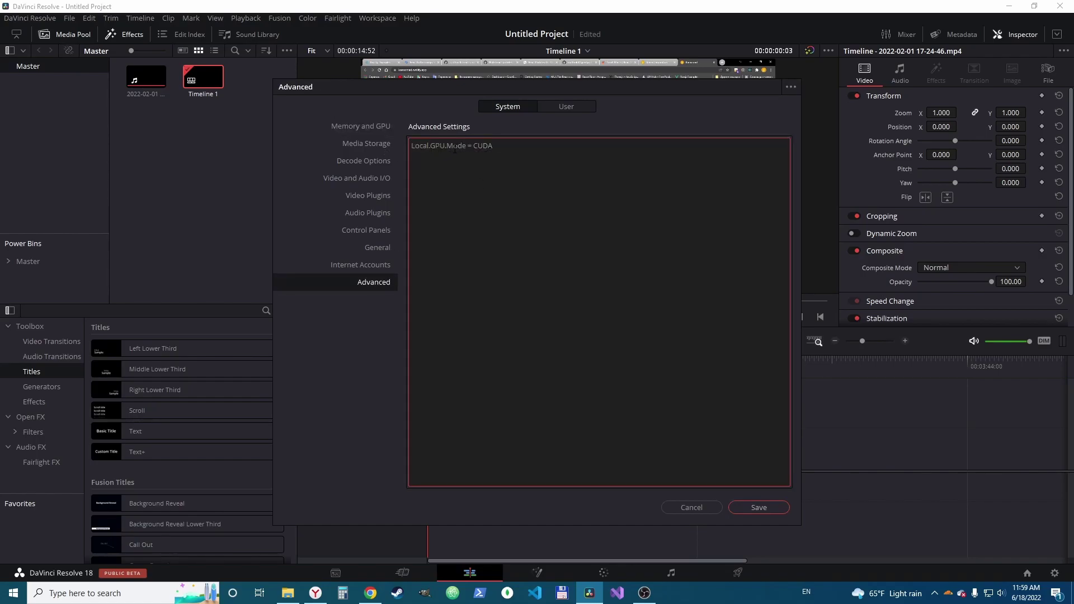
pyautogui.click(751, 507)
# Acknowledge the preferences update, quit Resolve with Don't Save, and relaunch it from the taskbar
pyautogui.click(643, 332)
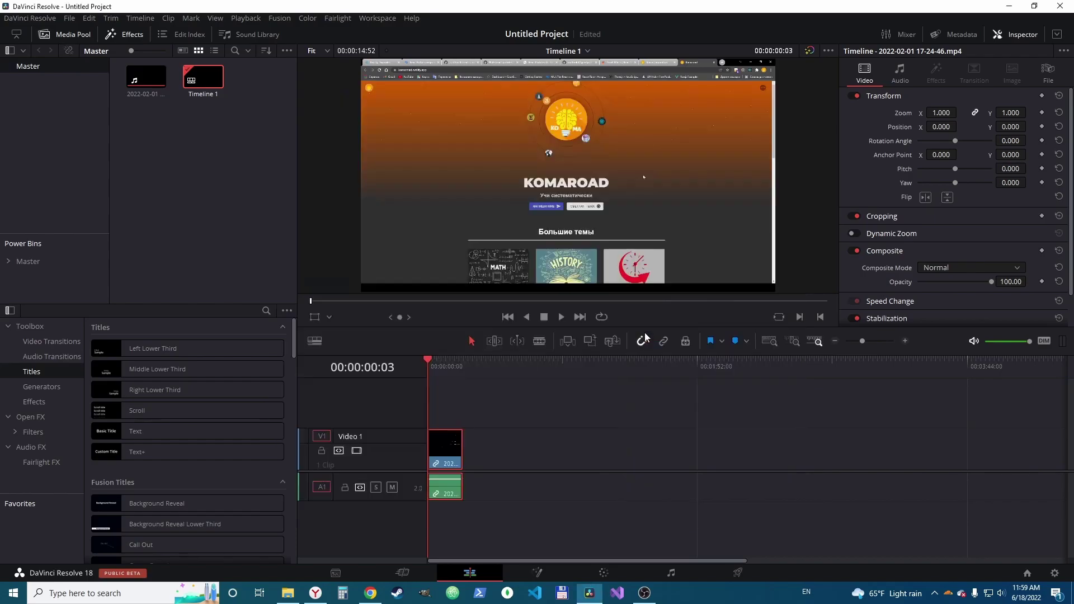
pyautogui.click(1060, 6)
pyautogui.click(514, 334)
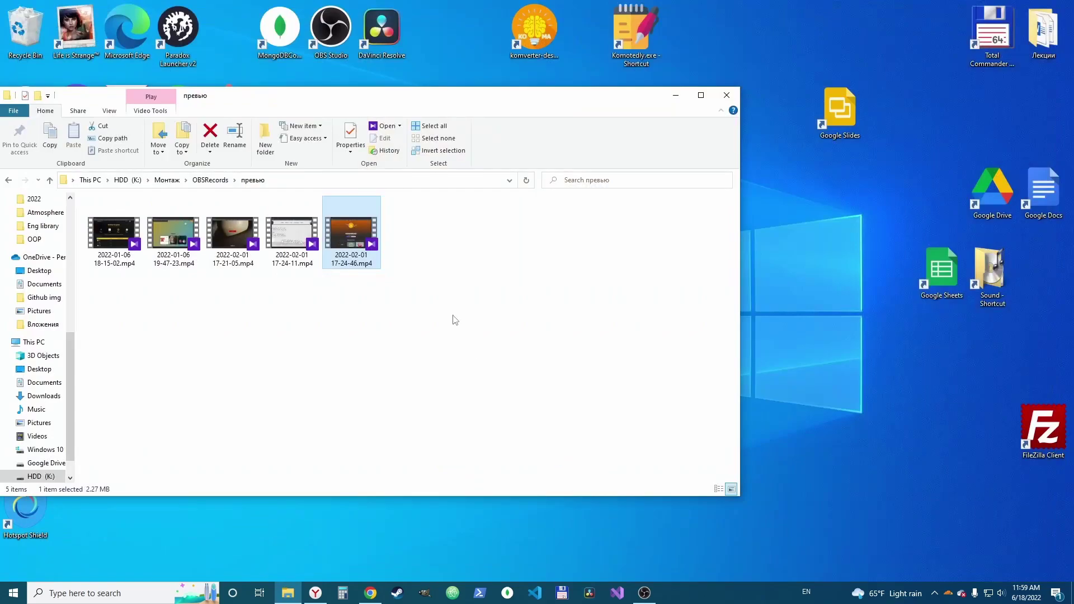
pyautogui.click(588, 590)
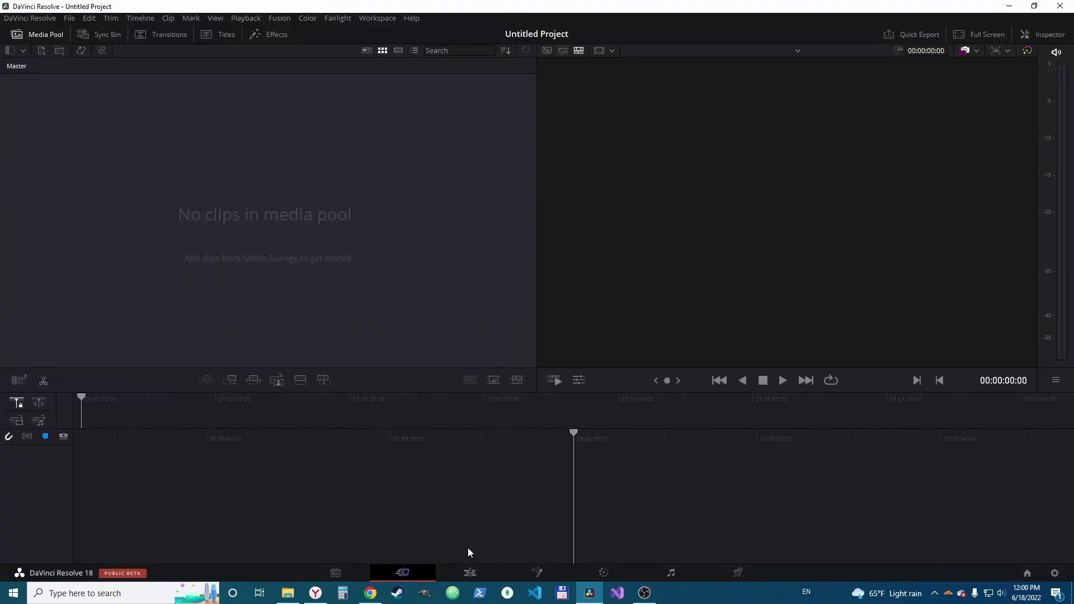
pyautogui.click(470, 571)
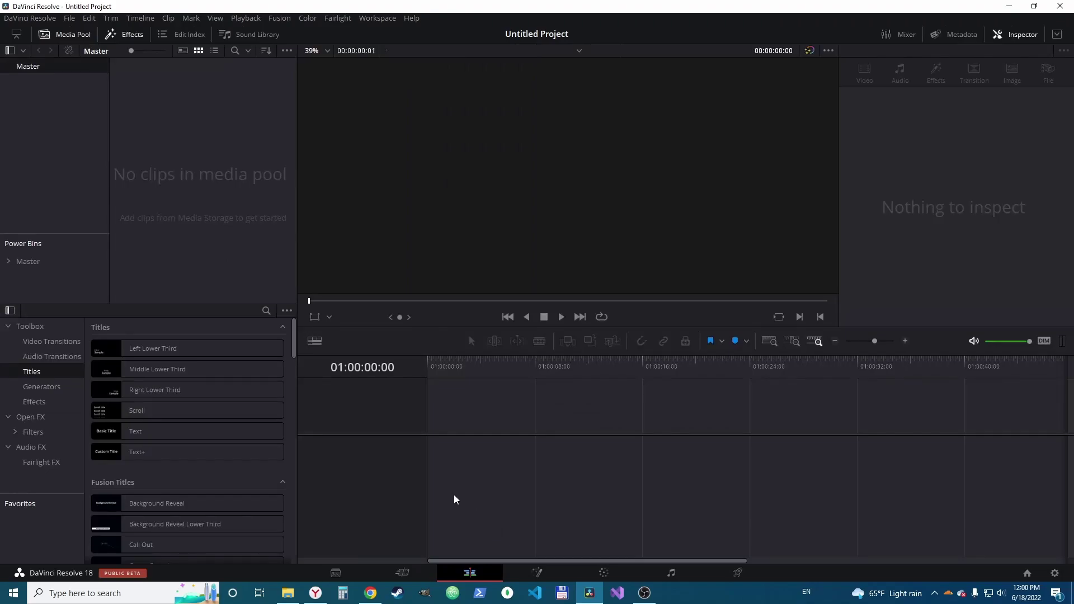
pyautogui.click(287, 592)
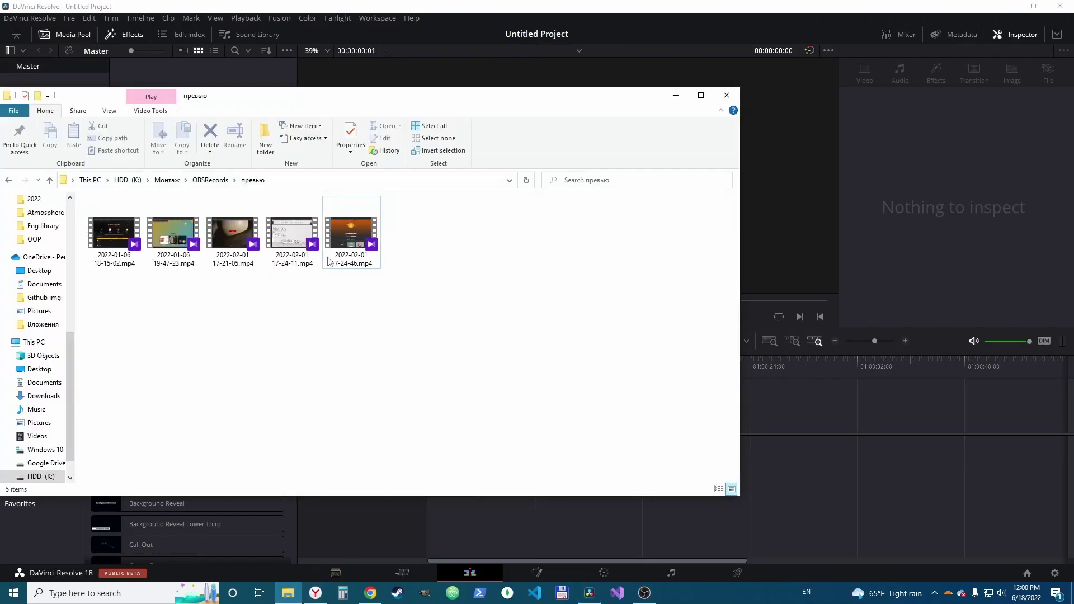
pyautogui.moveTo(328, 262); pyautogui.dragTo(723, 444)
pyautogui.click(638, 347)
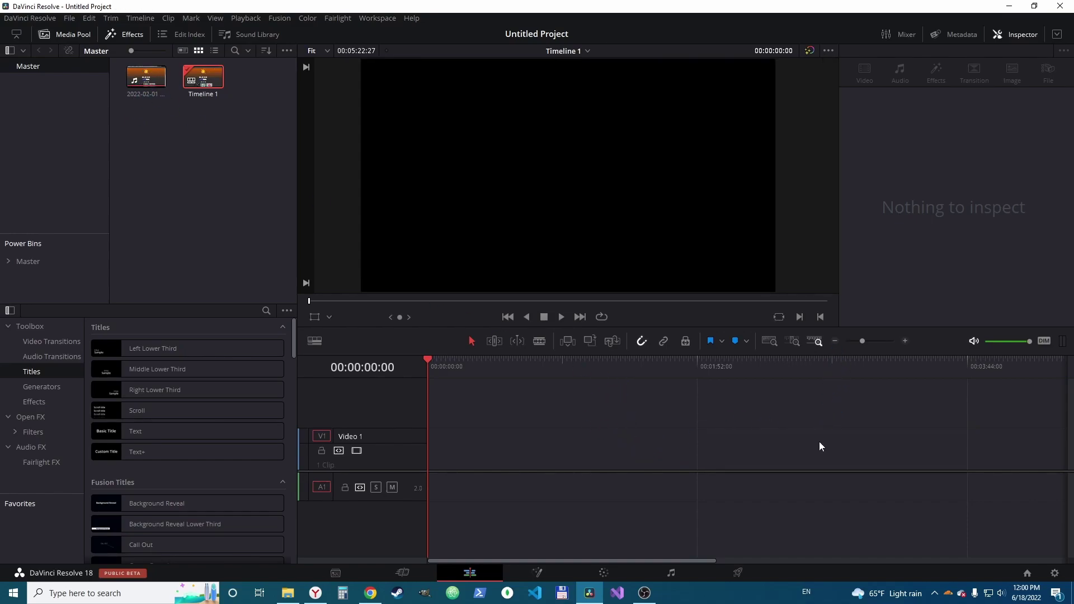
pyautogui.click(835, 341)
pyautogui.moveTo(854, 412); pyautogui.dragTo(343, 452)
pyautogui.click(561, 318)
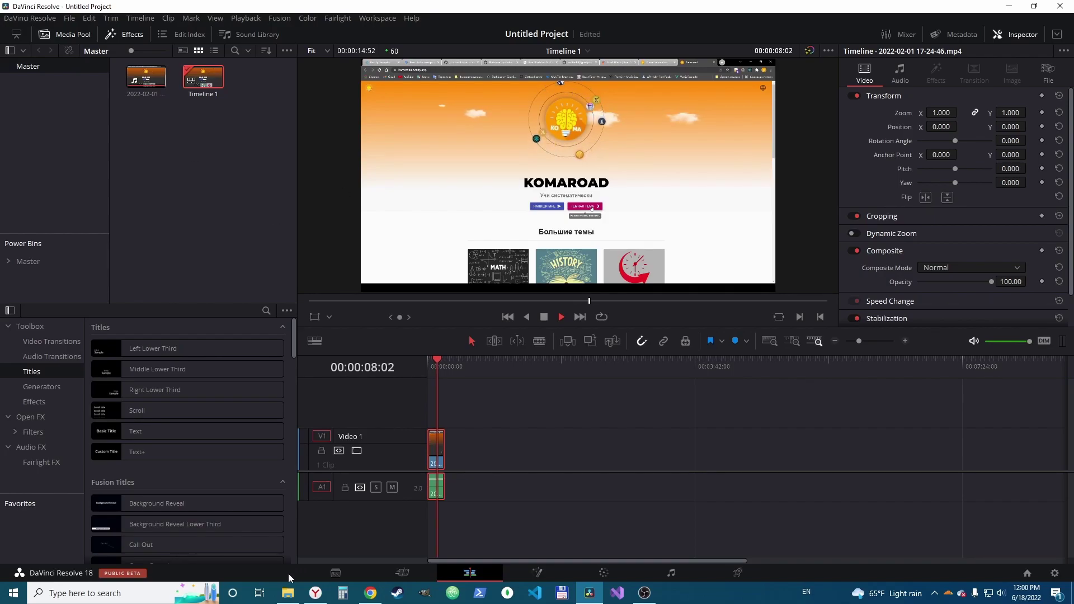
pyautogui.click(288, 591)
pyautogui.click(220, 233)
pyautogui.moveTo(220, 232); pyautogui.dragTo(757, 455)
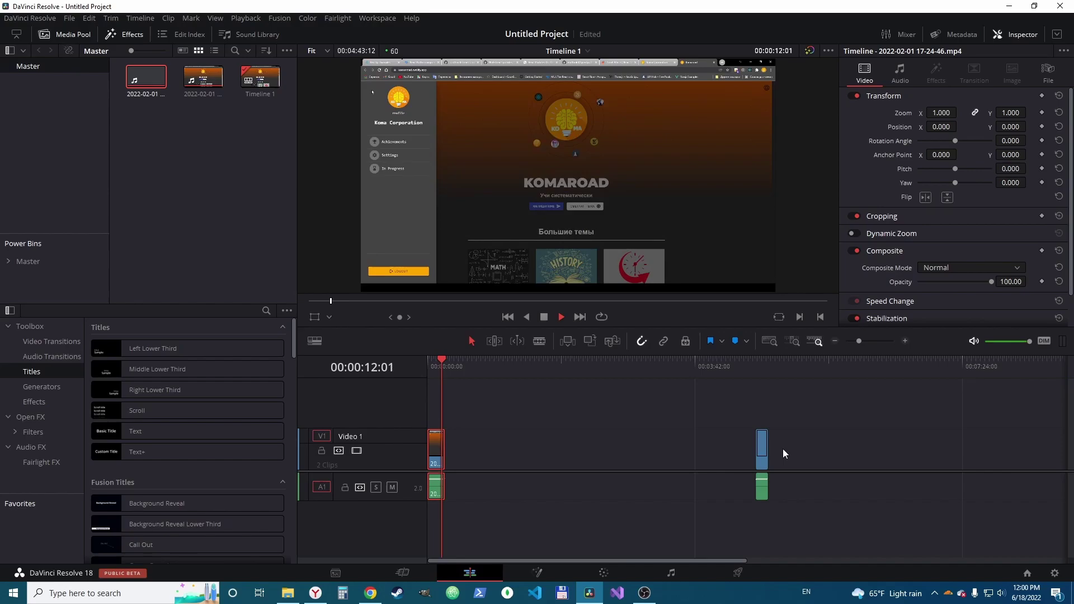
pyautogui.moveTo(796, 401); pyautogui.dragTo(737, 507)
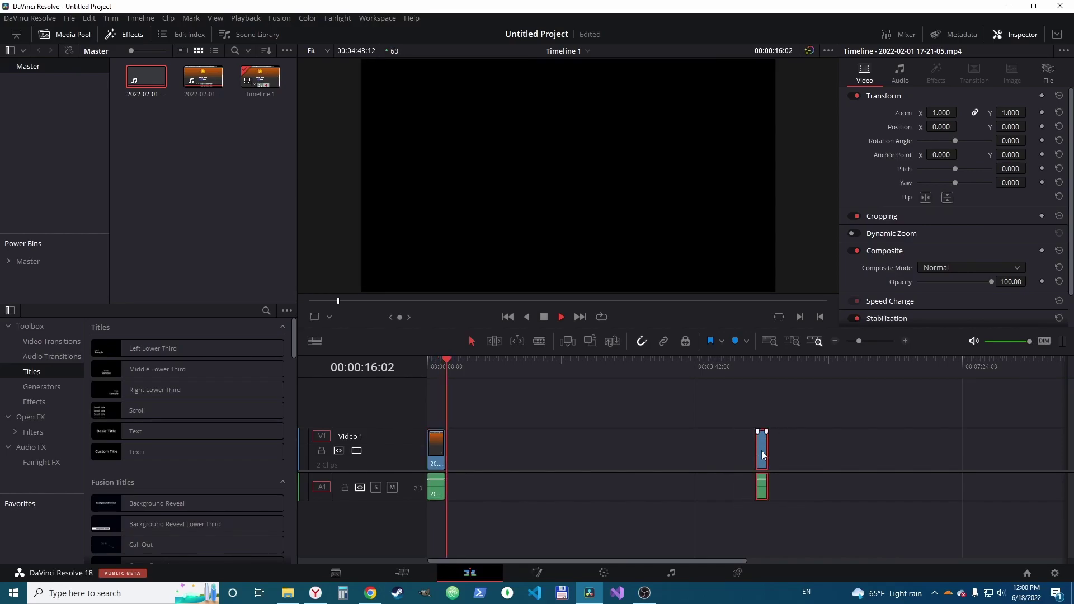
pyautogui.moveTo(764, 454); pyautogui.dragTo(447, 450)
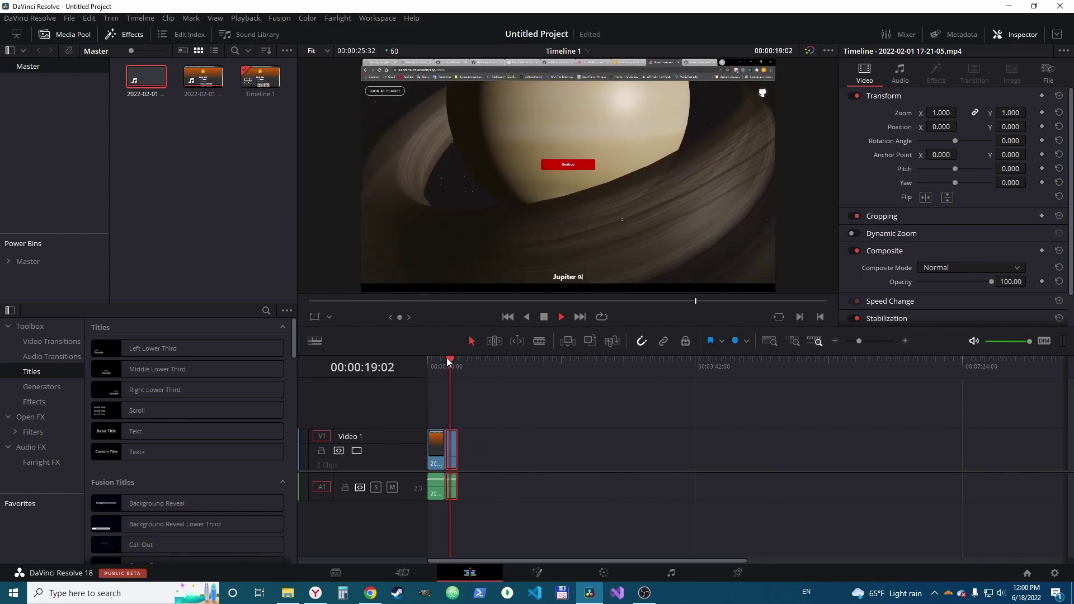
pyautogui.click(445, 362)
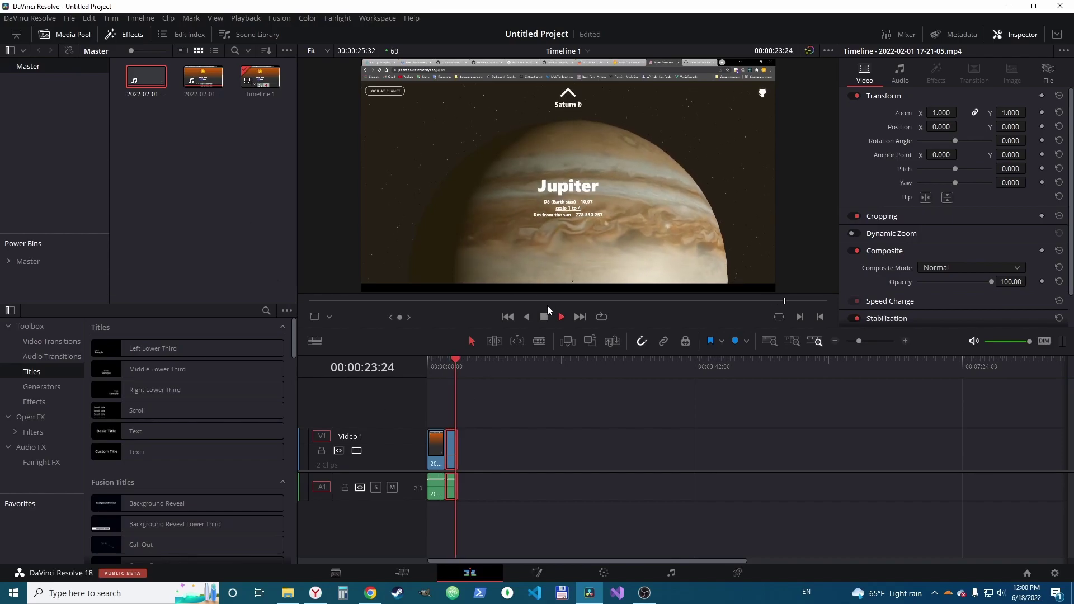
pyautogui.press('space')
pyautogui.click(29, 18)
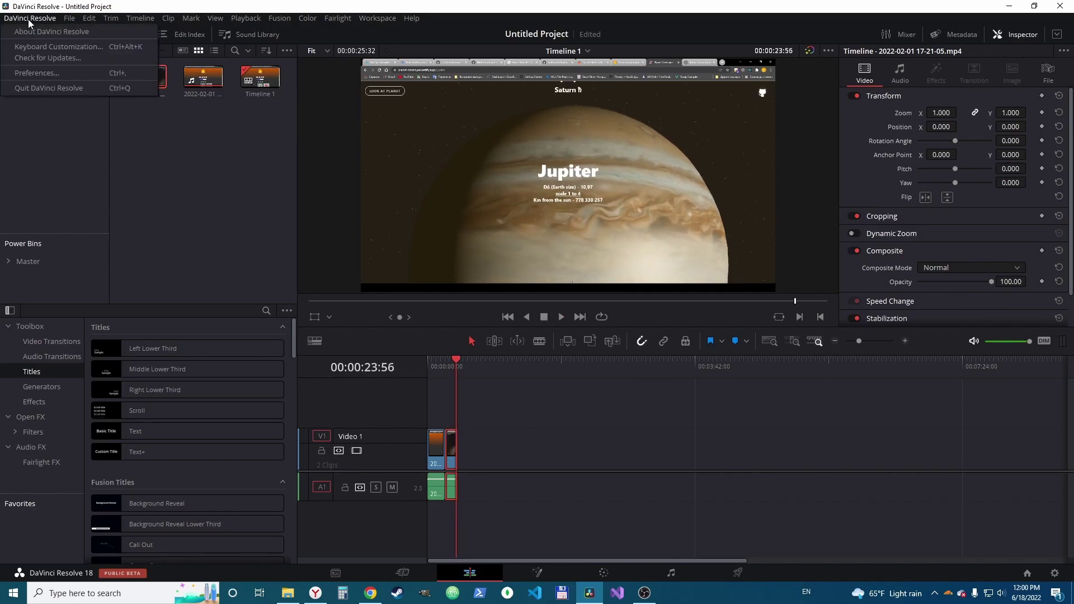
pyautogui.click(35, 72)
pyautogui.click(374, 283)
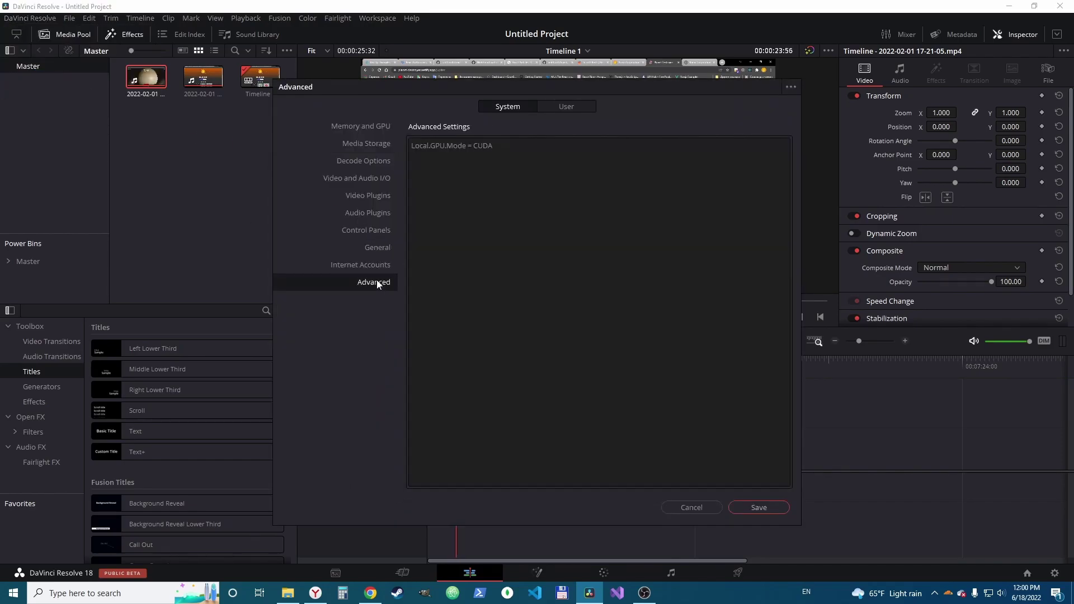
pyautogui.tripleClick(456, 146)
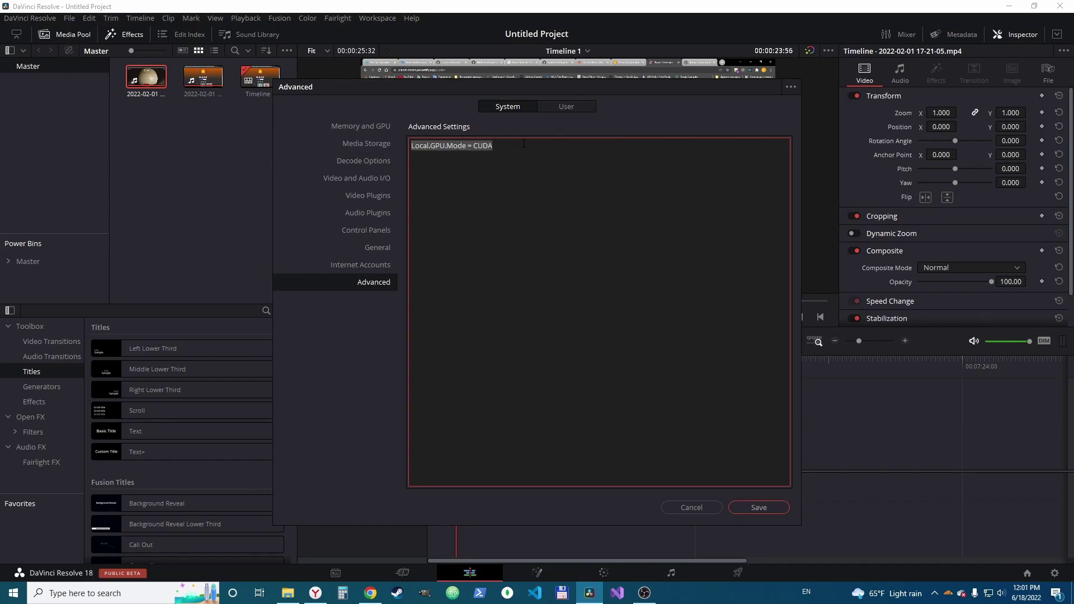
pyautogui.moveTo(524, 144); pyautogui.dragTo(415, 147)
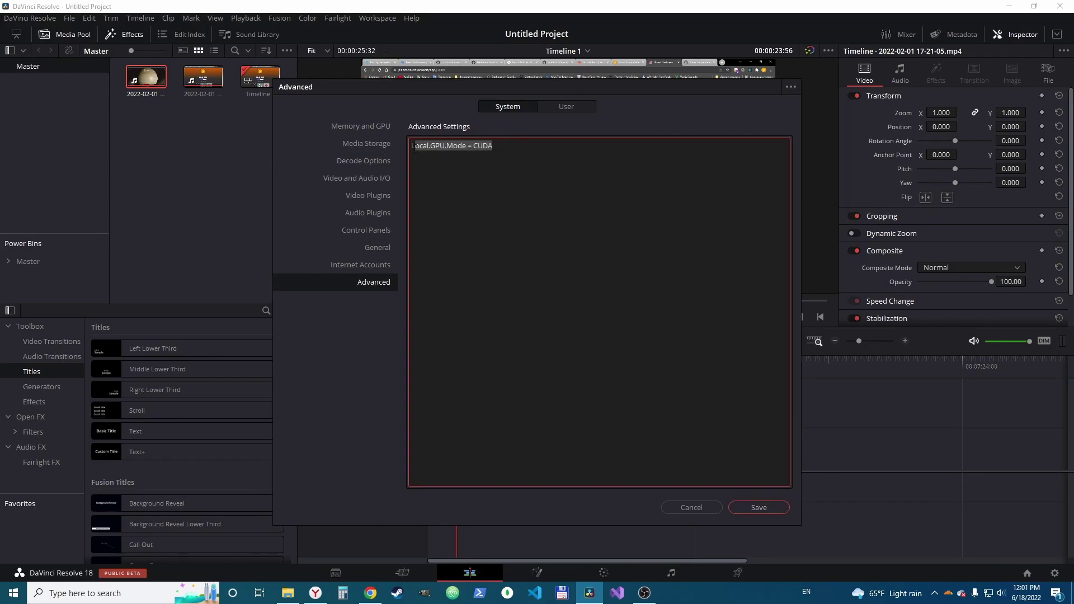
pyautogui.click(497, 146)
pyautogui.moveTo(498, 146); pyautogui.dragTo(377, 150)
pyautogui.click(534, 172)
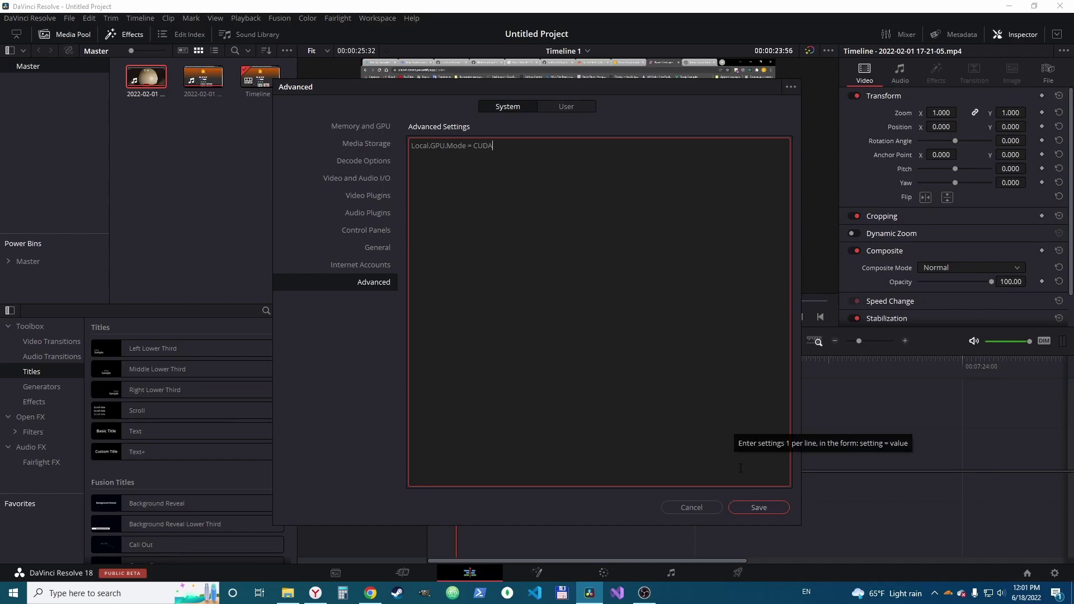
pyautogui.click(760, 508)
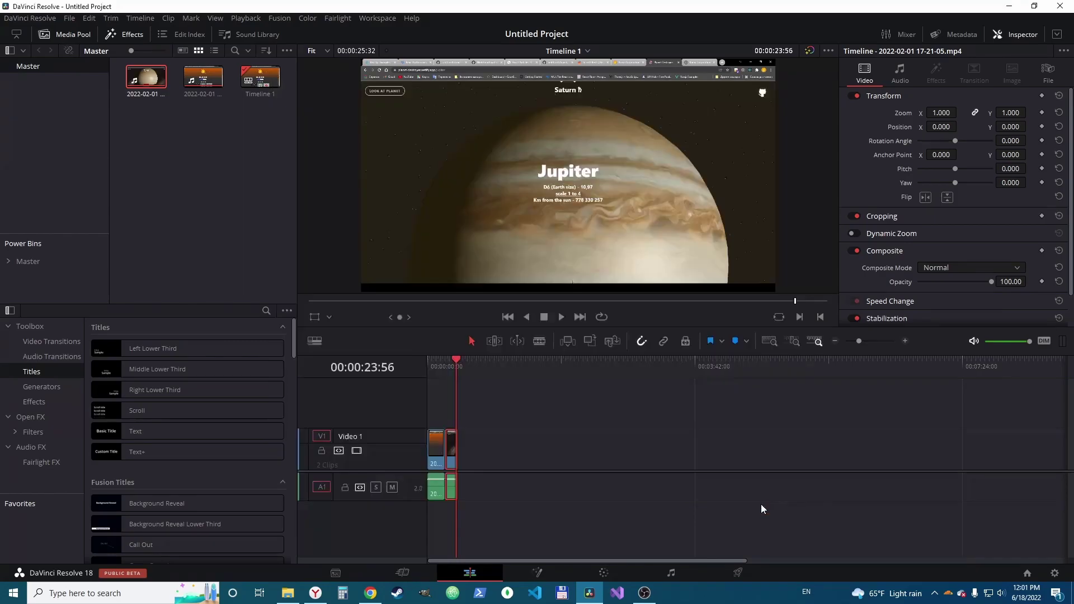